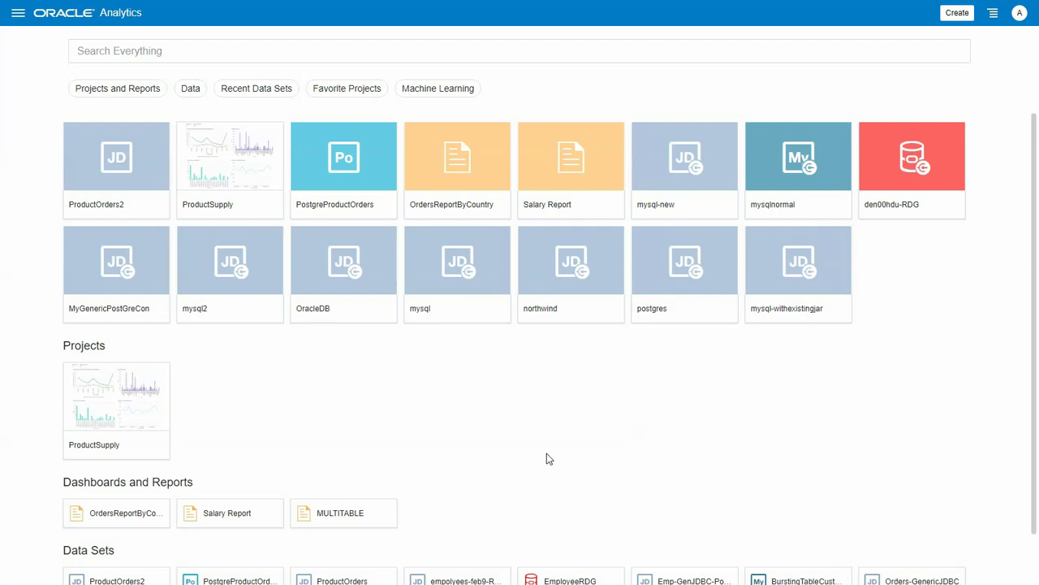
- From Console's Remote Data Connectivity page, test the den02pwj data gateway's authentication
left_click(18, 12)
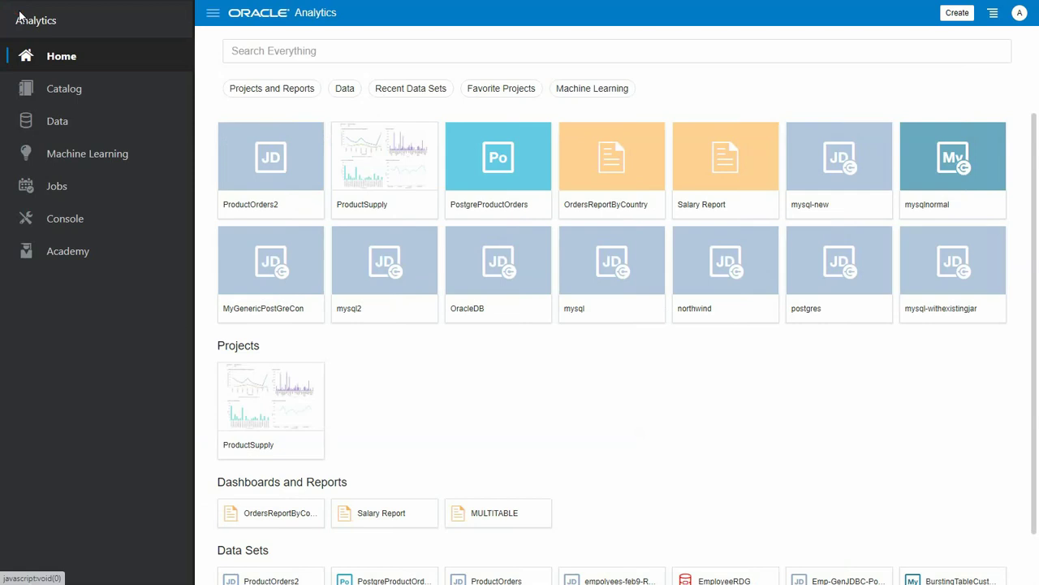
left_click(68, 221)
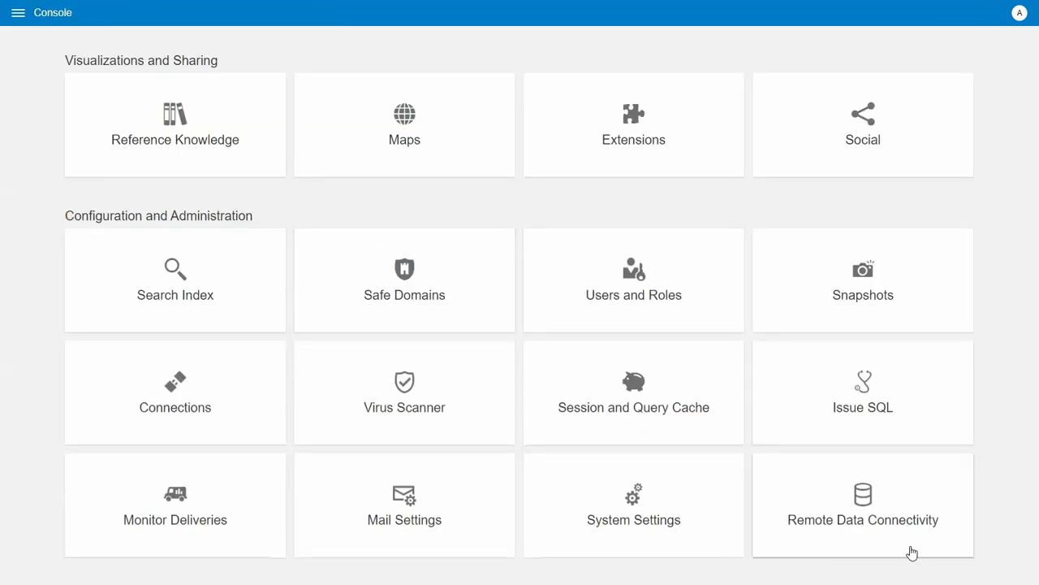
left_click(856, 525)
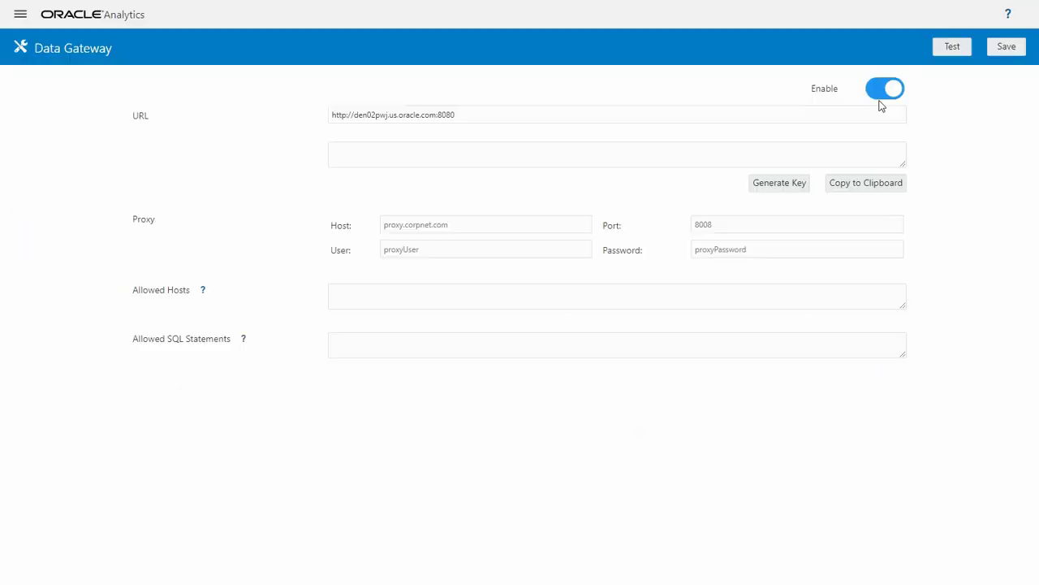
left_click(950, 51)
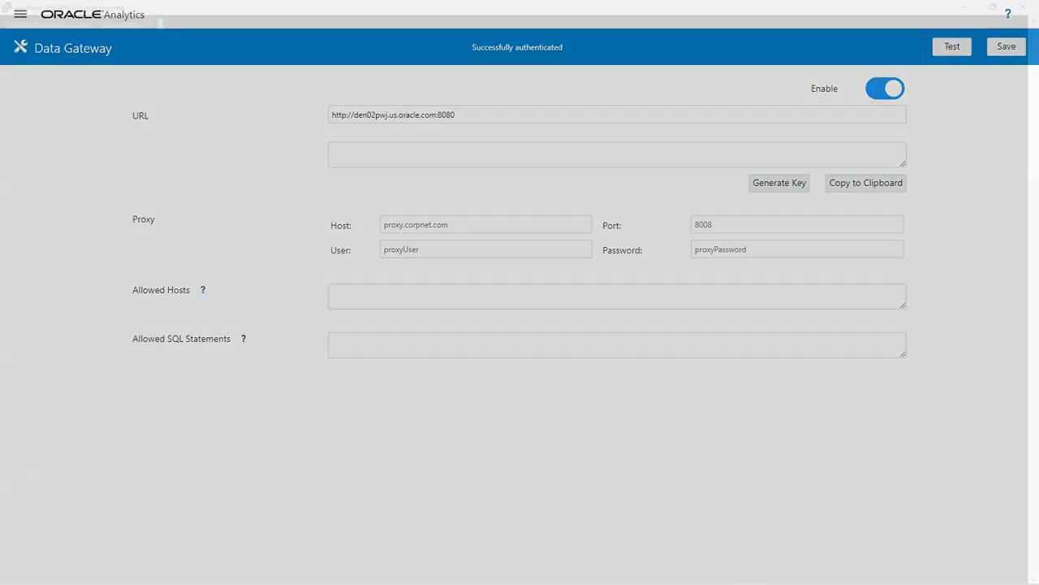
- Run ./status.sh in datagateway/6.0/domain/bin to confirm the gateway status is UP
type("datagateway/")
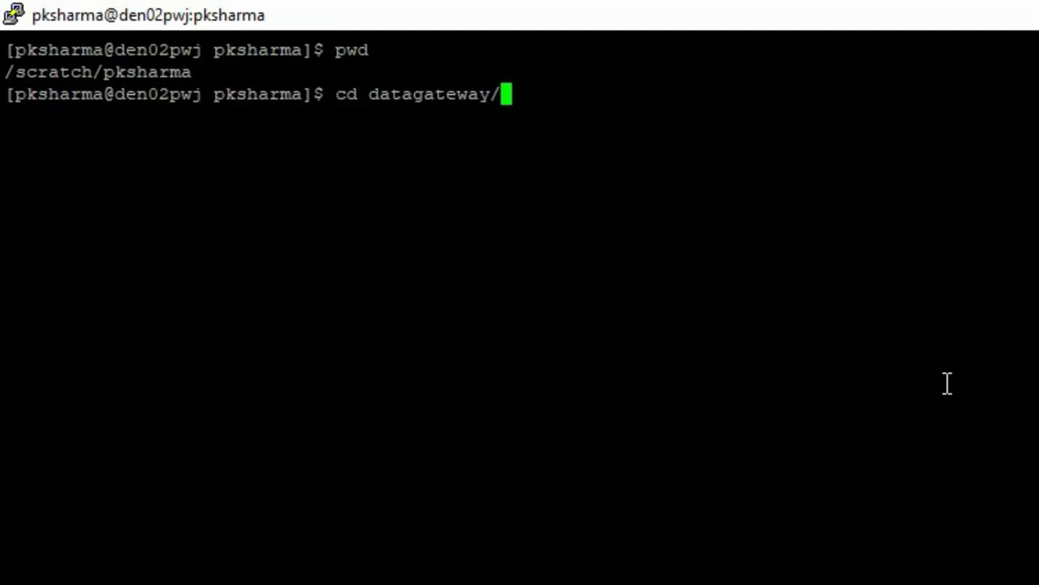
type("6.0")
key("Return")
type("cd domain/bin")
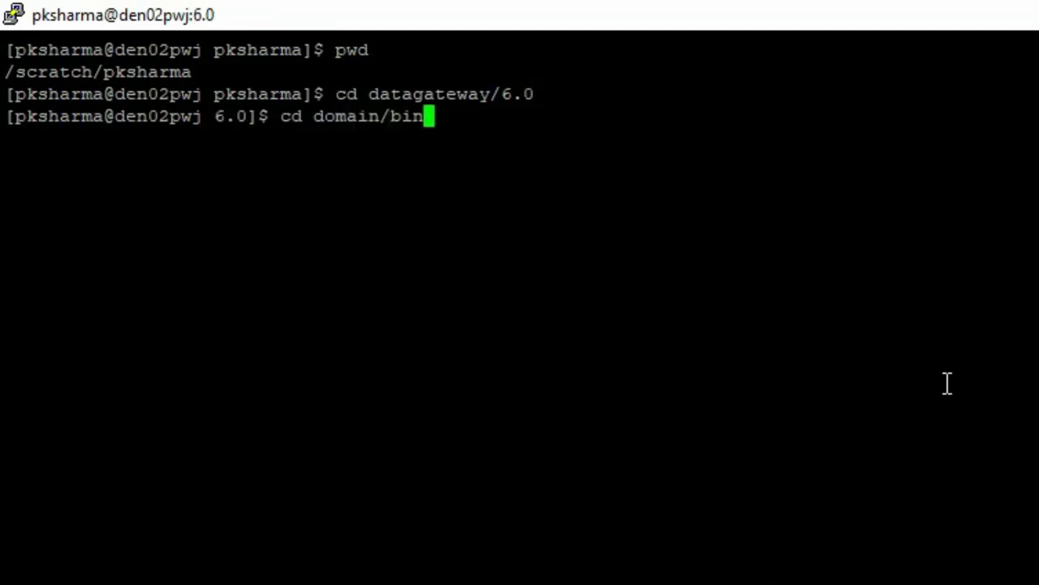
key("Return")
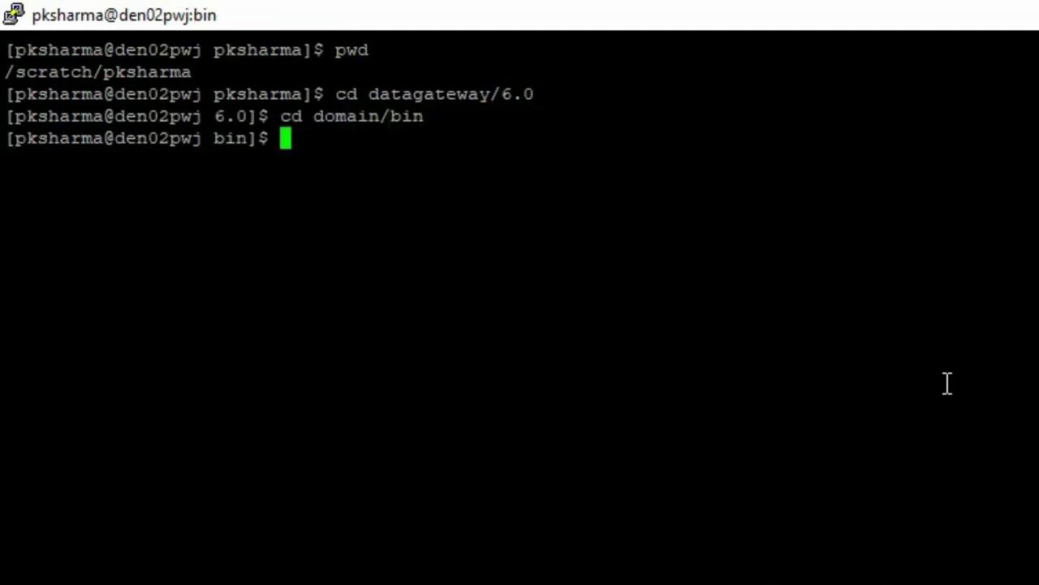
type("./status.sh")
key("Return")
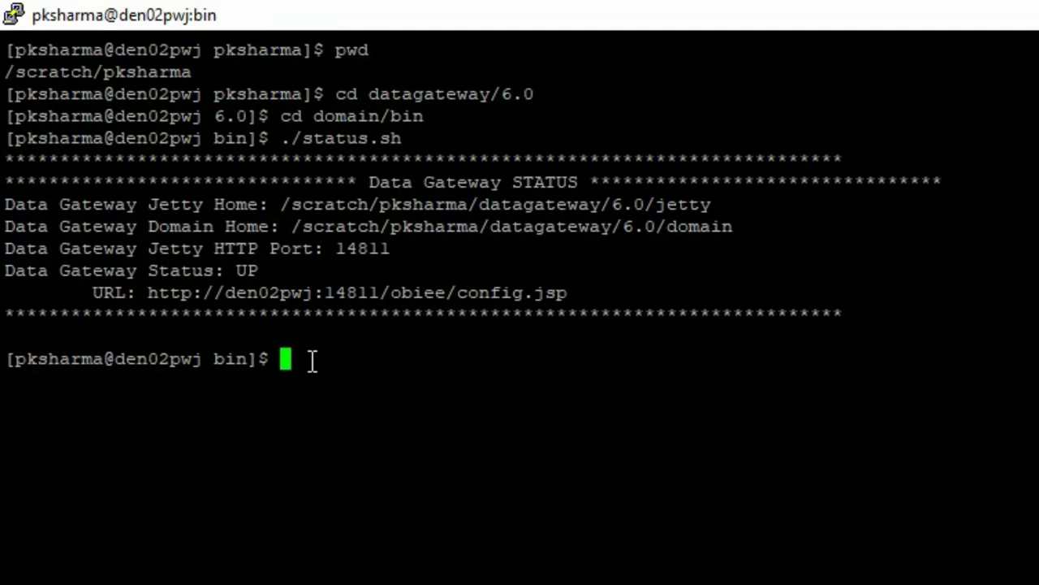
- List jettybase/lib/ext and confirm postgresql-42.2.11.jre6.jar is there
type("cd ..")
key("Return")
type("cd jettybase/lib/ex")
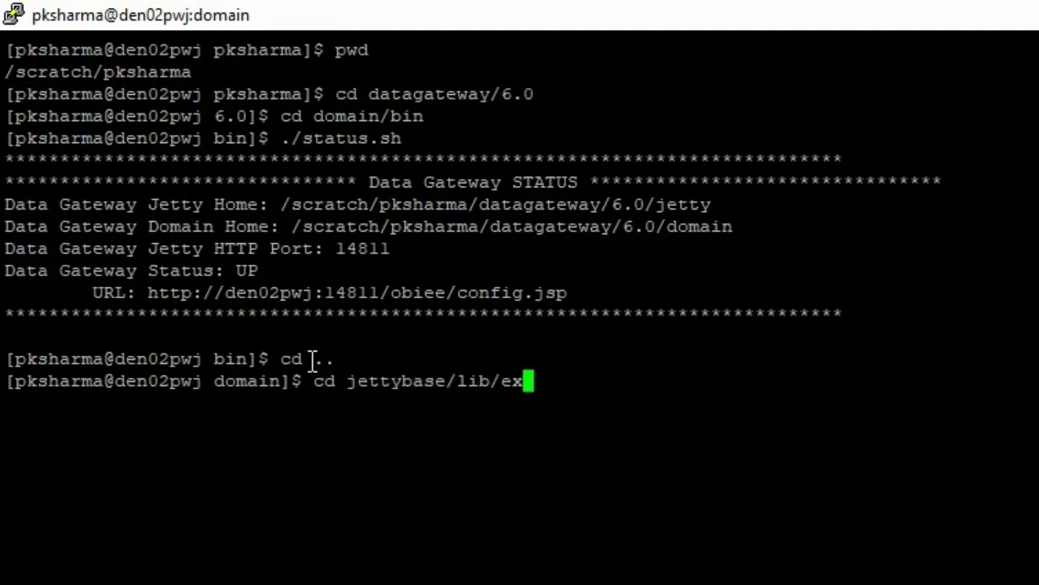
type("t")
key("Return")
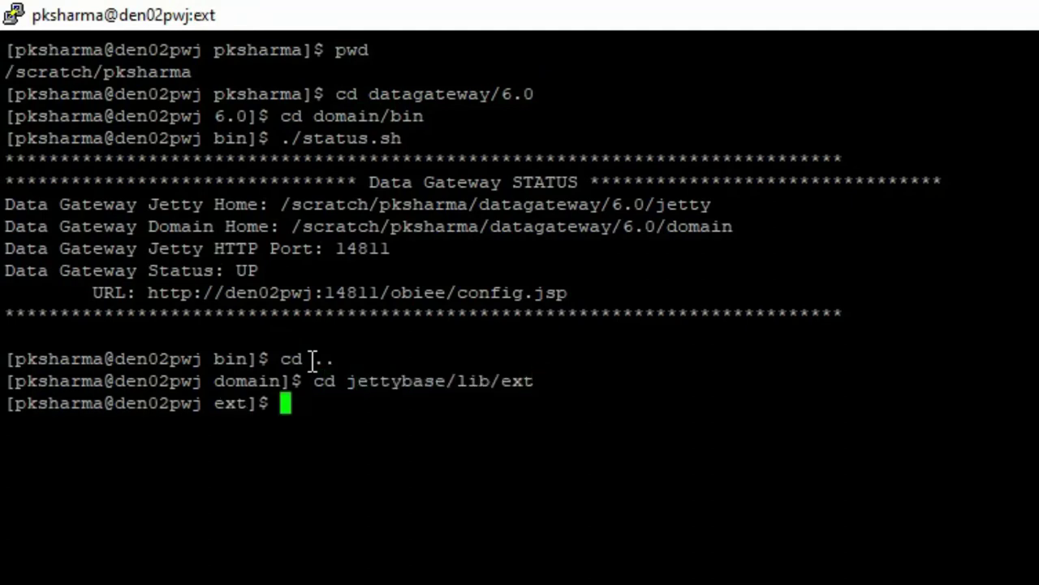
type("ls")
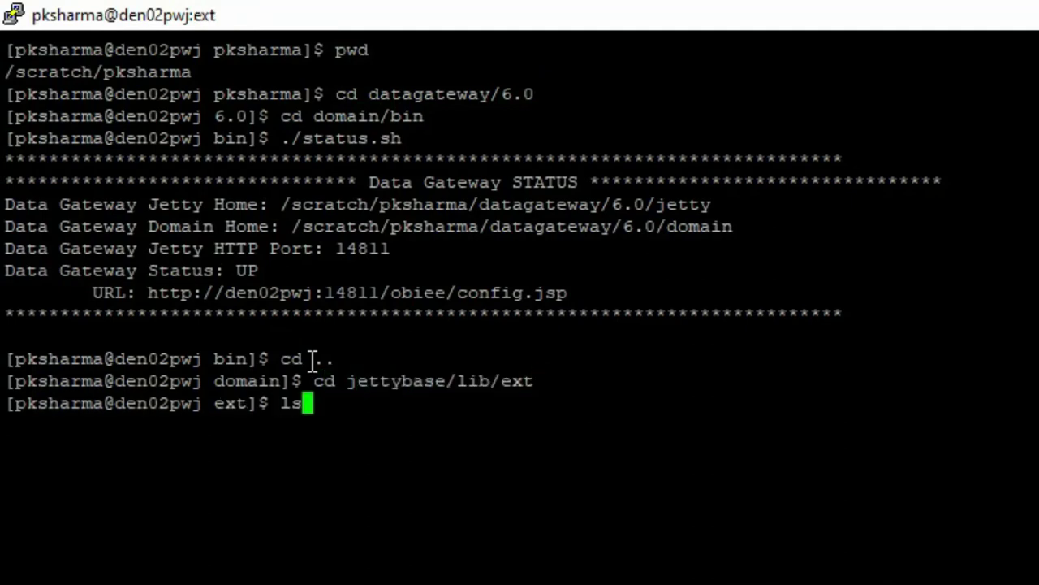
key("Return")
left_click_drag(534, 468, 835, 469)
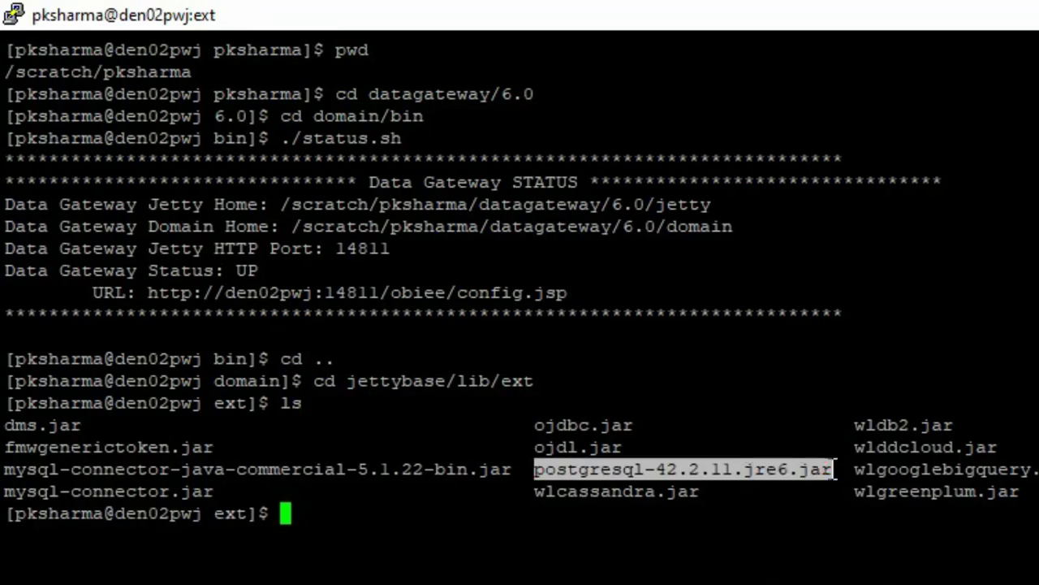
left_click(480, 548)
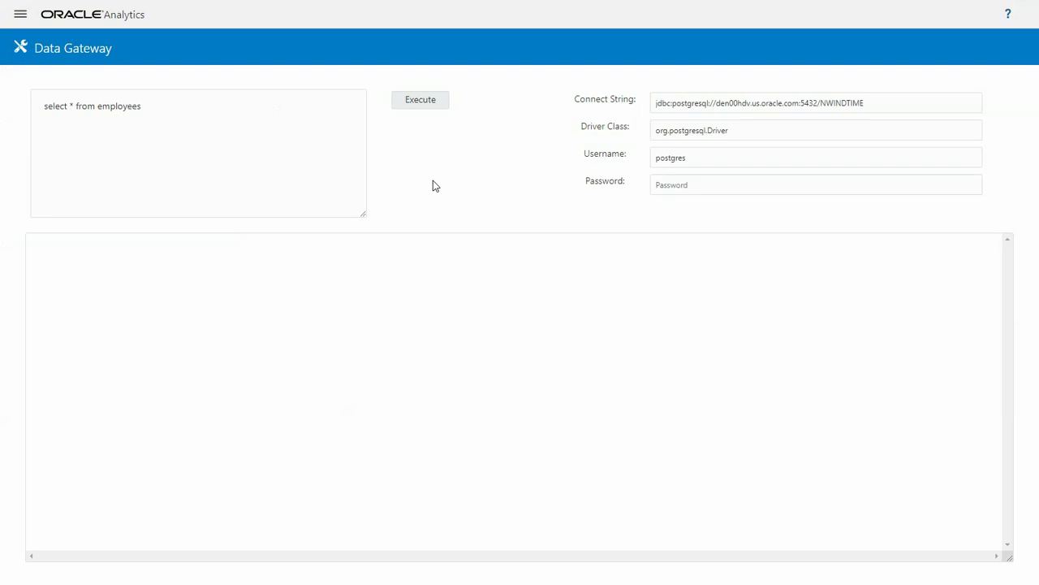
- Enter the database password and execute the select * from employees query against NWINDTIME
left_click(698, 188)
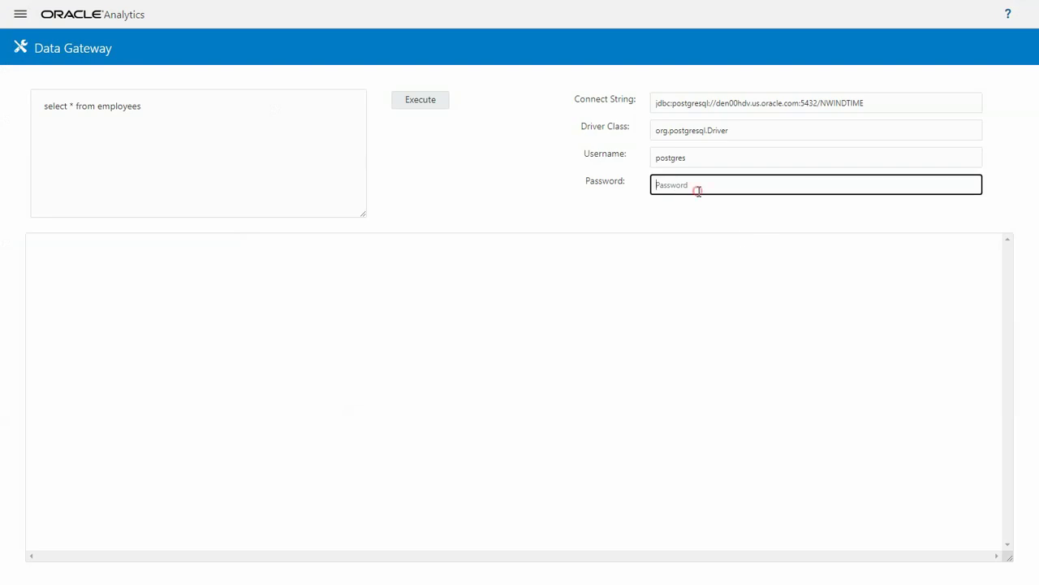
type("•••••••")
left_click(425, 102)
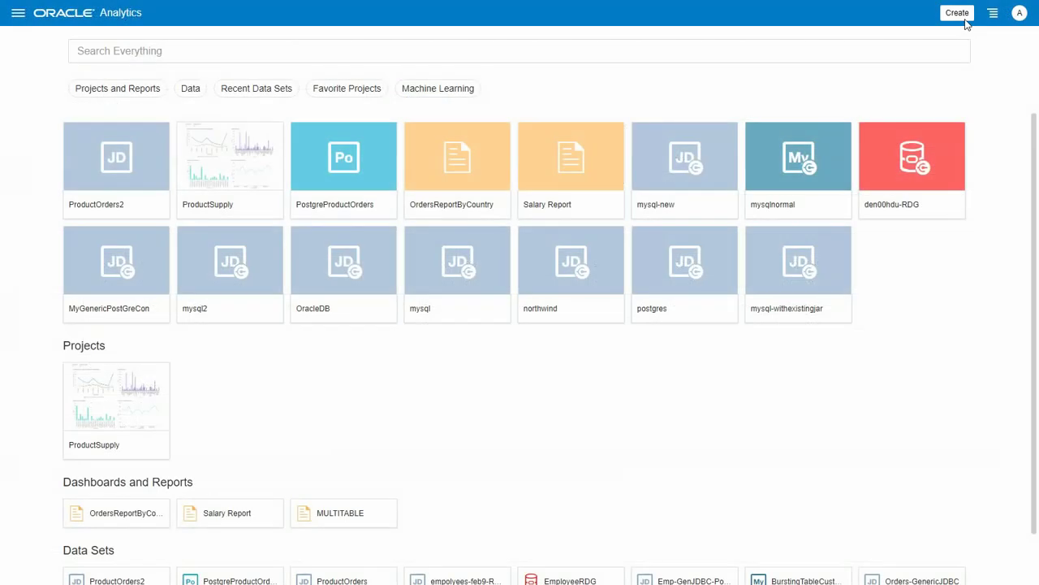
- Start a new connection from the Create menu and scroll the connection types down to JDBC
left_click(960, 15)
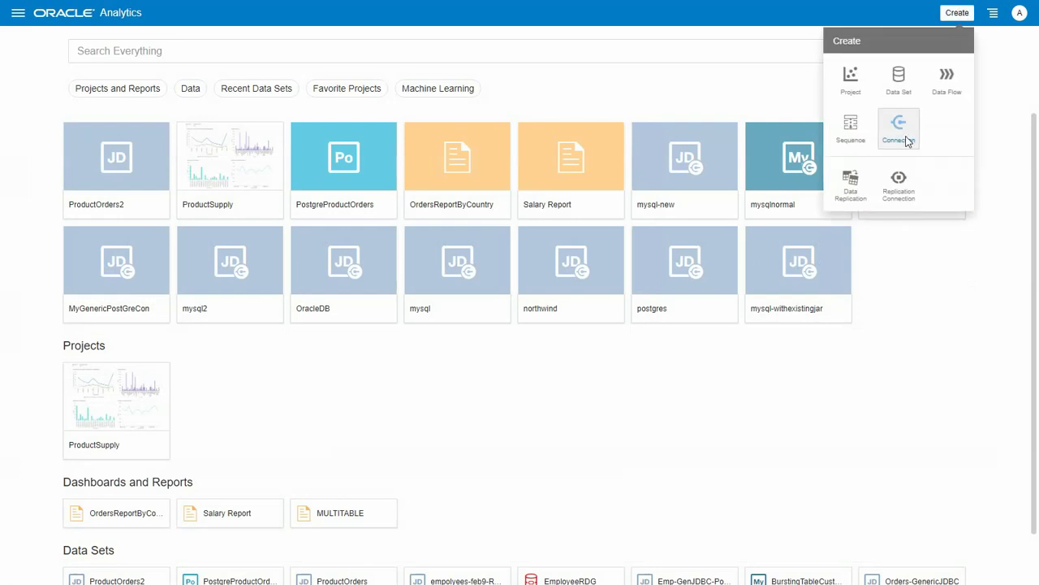
left_click(906, 138)
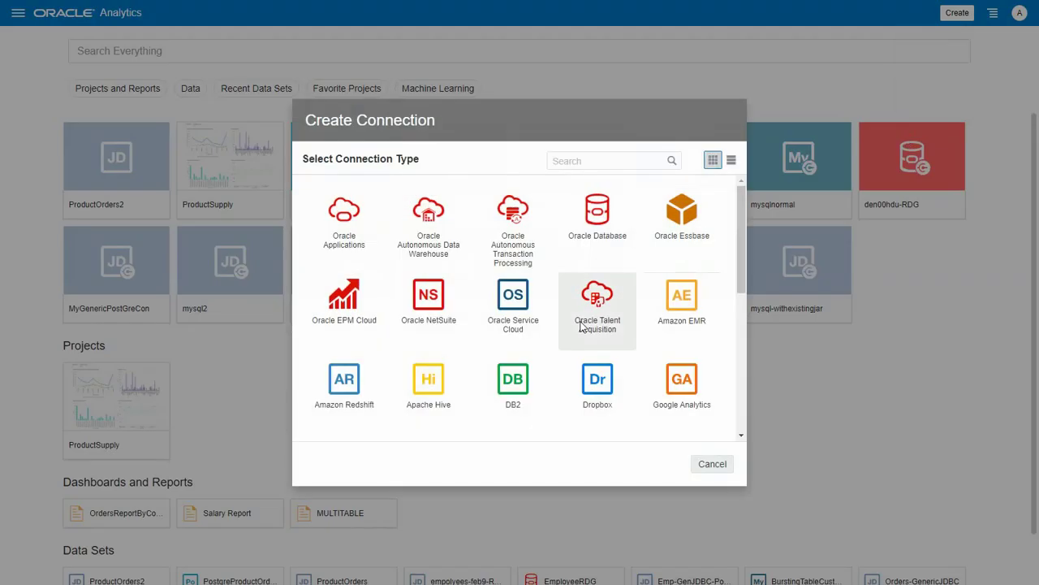
scroll(575, 344, "down", 5)
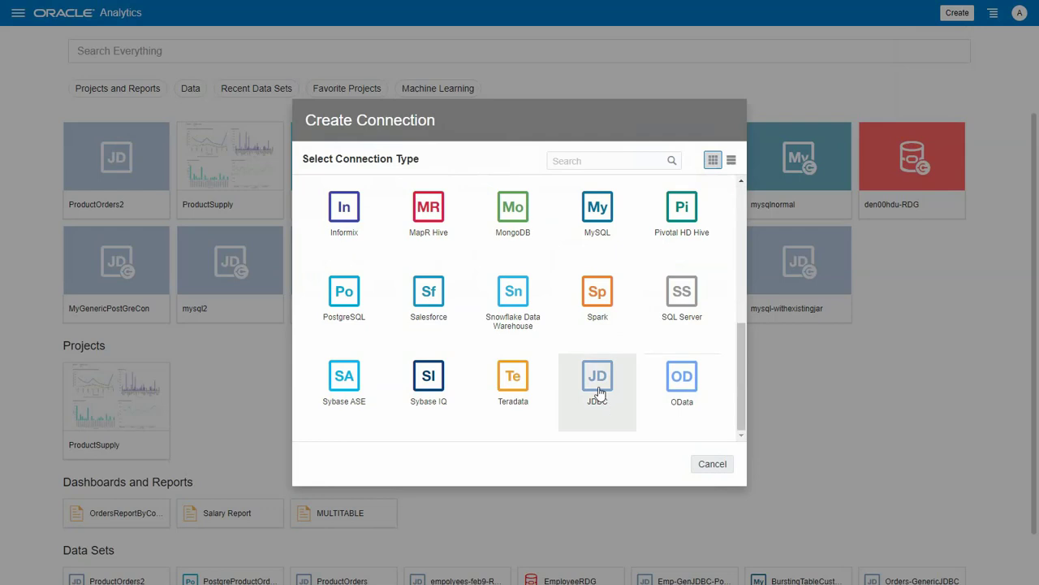
- Save a JDBC connection PostGreSQLFeb10 with the PostgreSQL URL, org.postgresql.Driver and database username
left_click(598, 383)
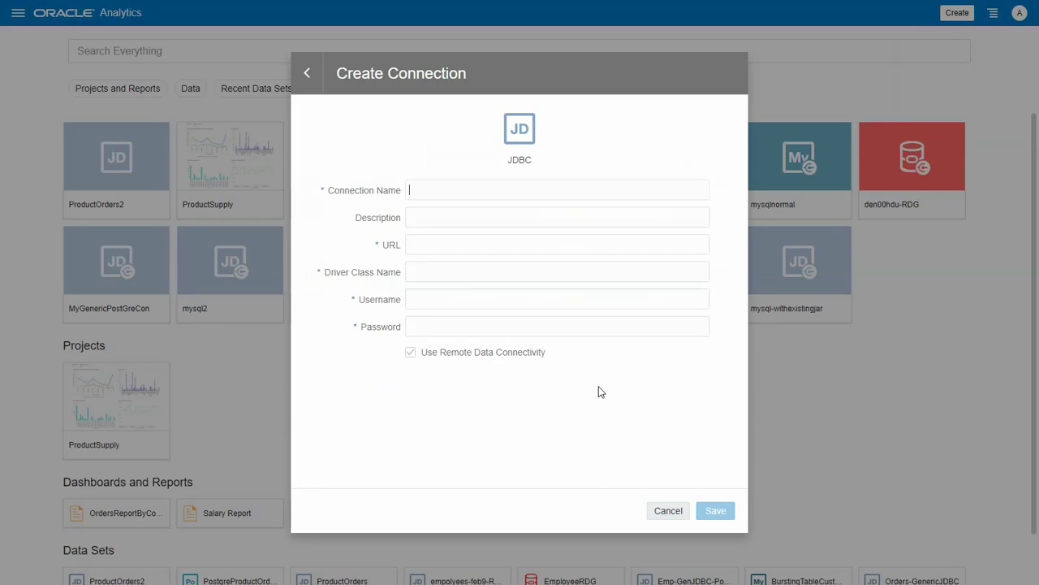
type("PostGreSQLFeb10")
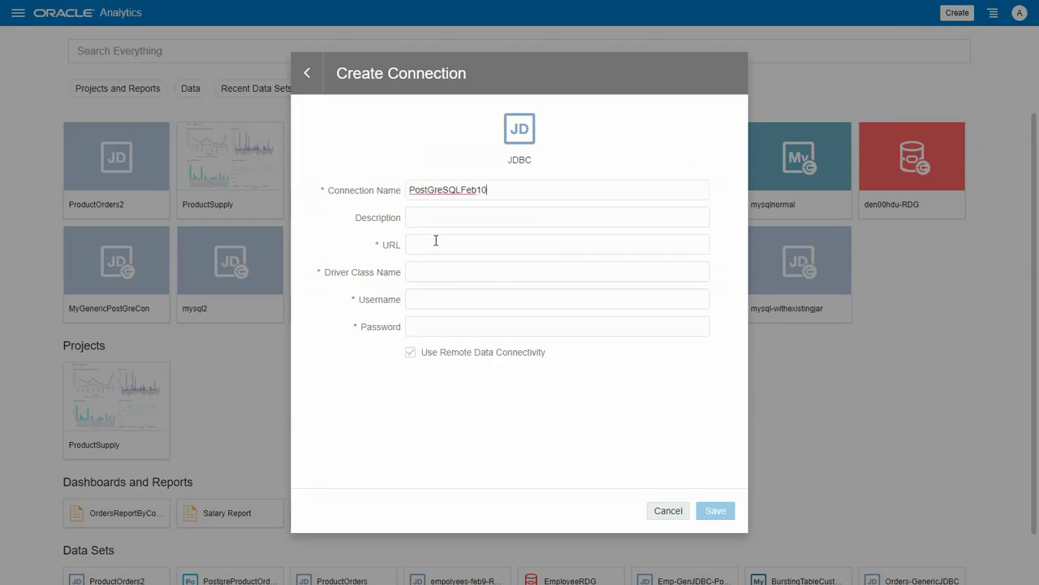
left_click(431, 245)
type("jdbc:postgresql://den00hdv.us.oracle.com:5432/NWINDTIME")
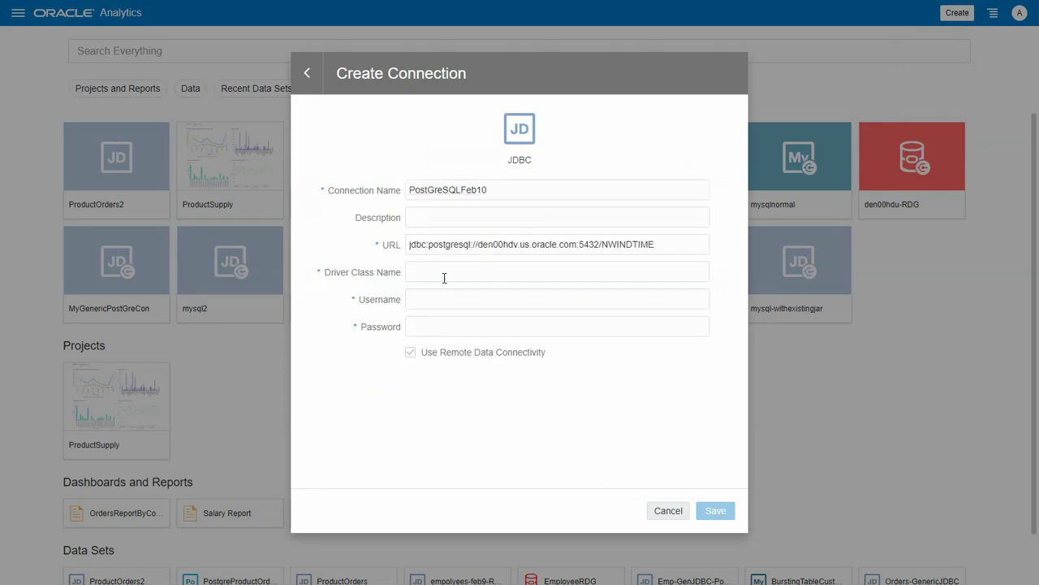
left_click(444, 277)
type("org.postgresql.Driver")
left_click(441, 301)
type("postgres")
key("ctrl+v")
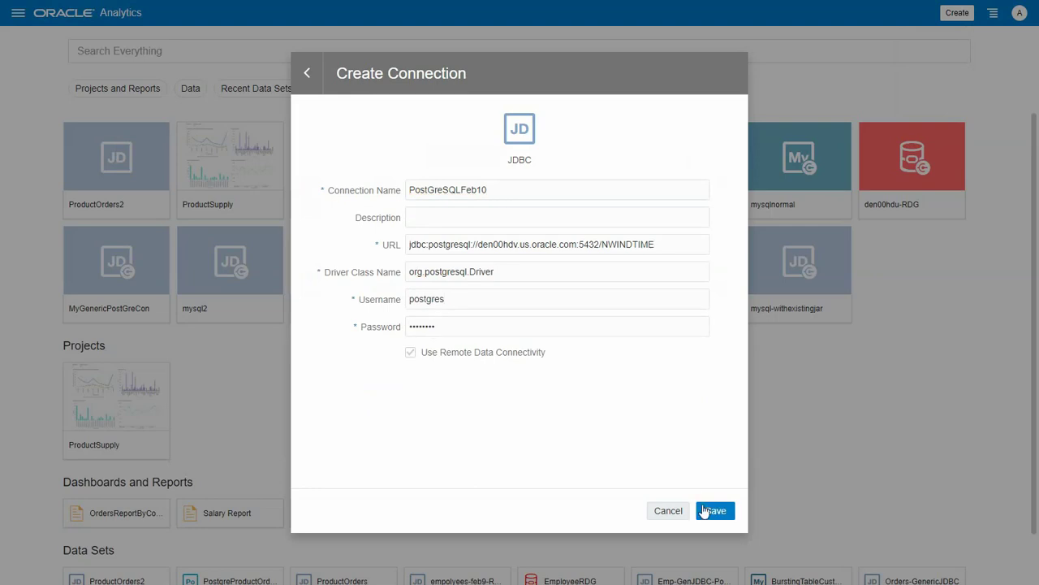
left_click(711, 516)
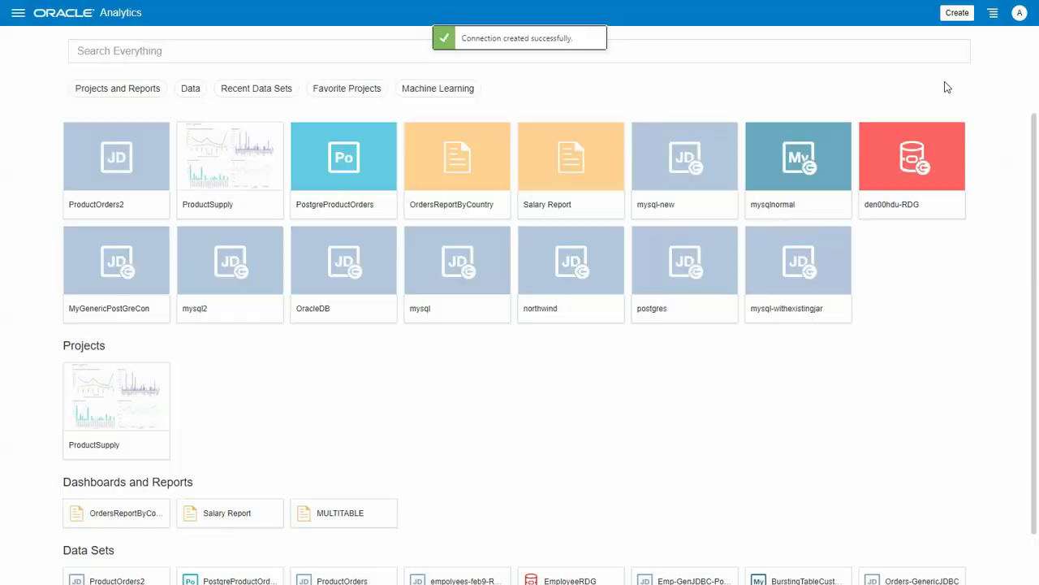
- Create a new data set using the PostGreSQLFeb10 connection as its source
left_click(957, 19)
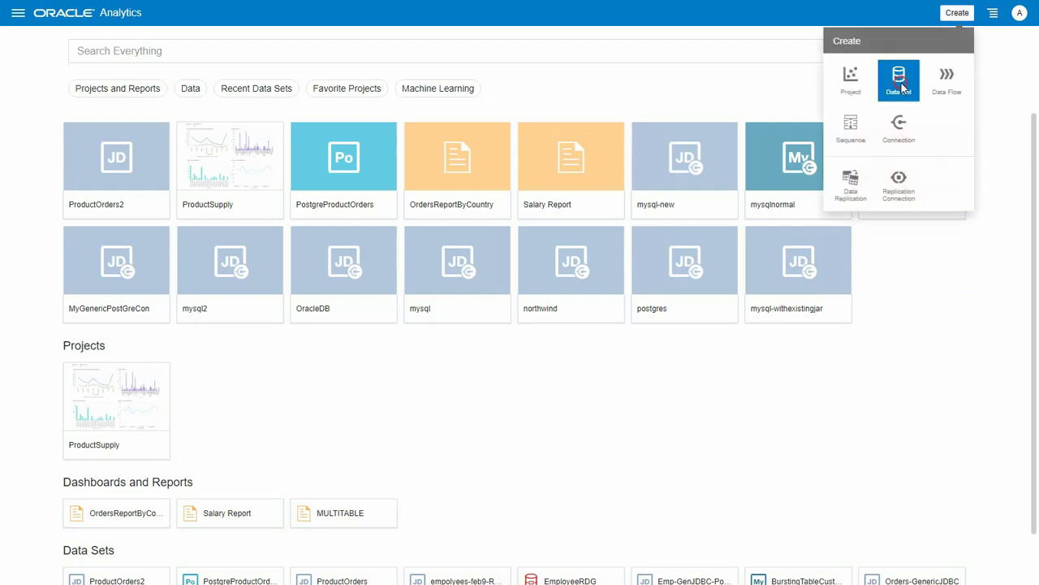
left_click(901, 83)
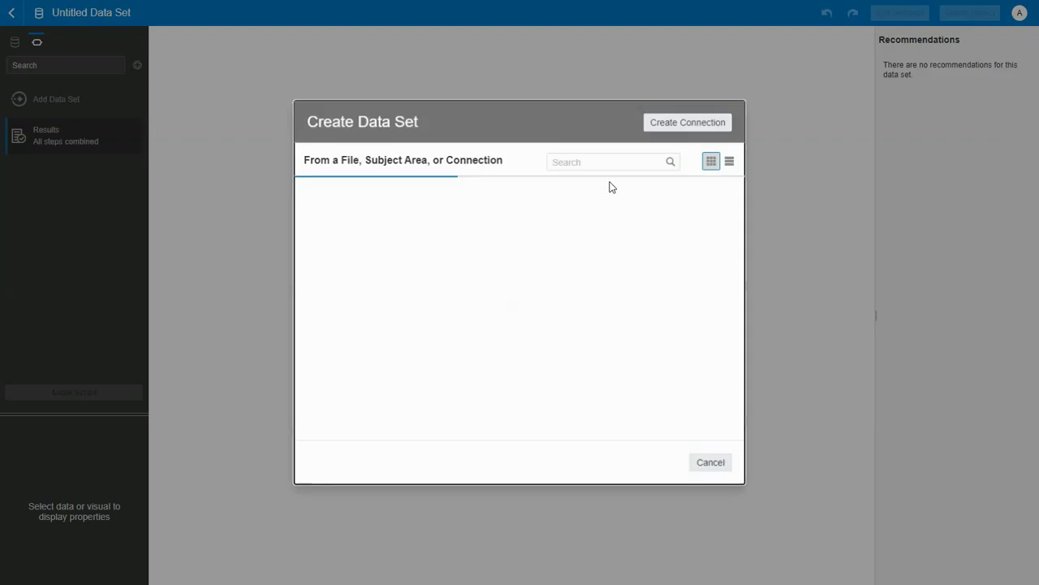
scroll(507, 325, "down", 4)
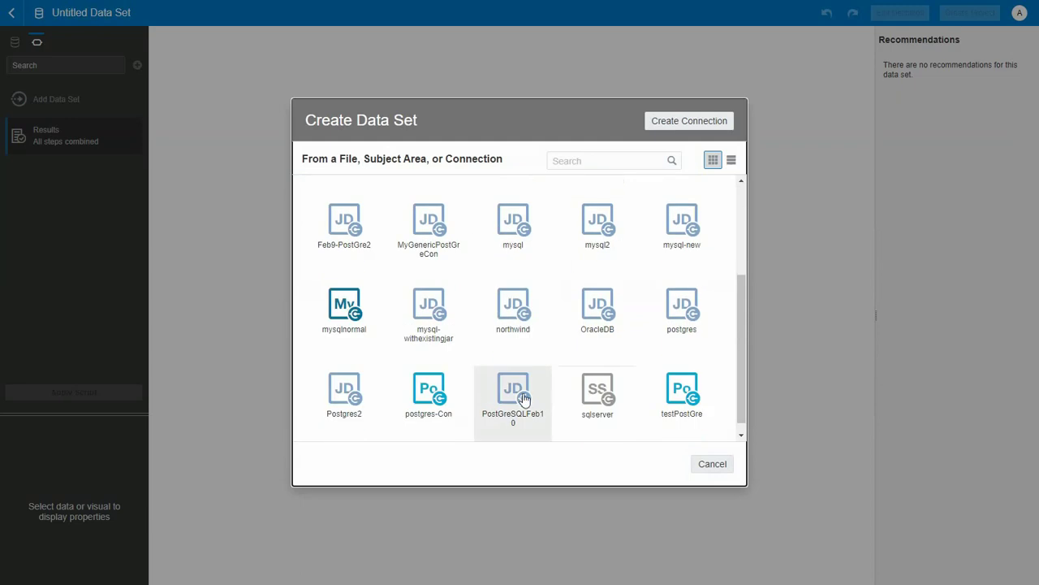
left_click(524, 398)
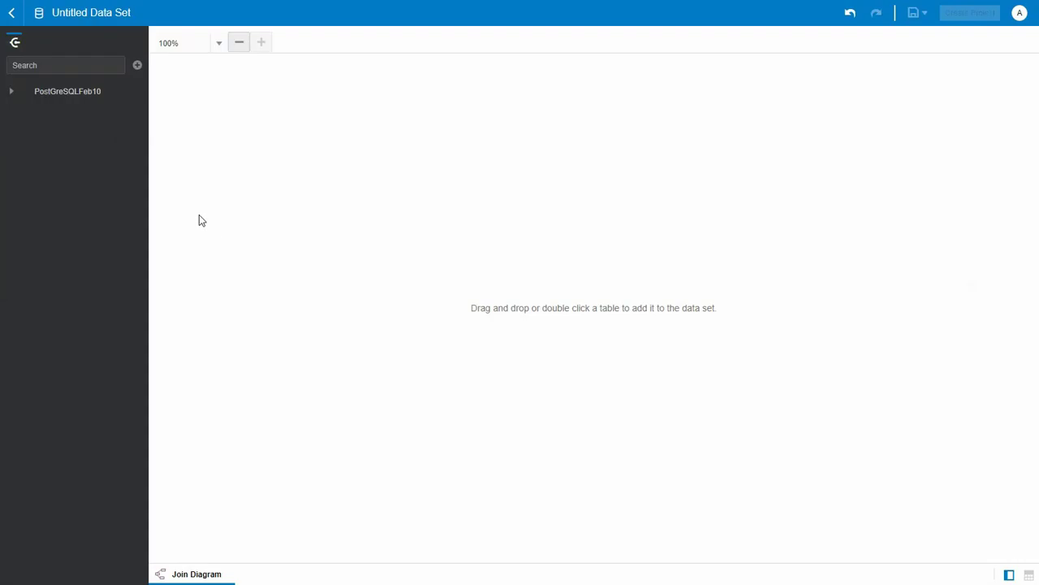
- Add the orders and orderdetails tables from the public schema to the join diagram
left_click(23, 140)
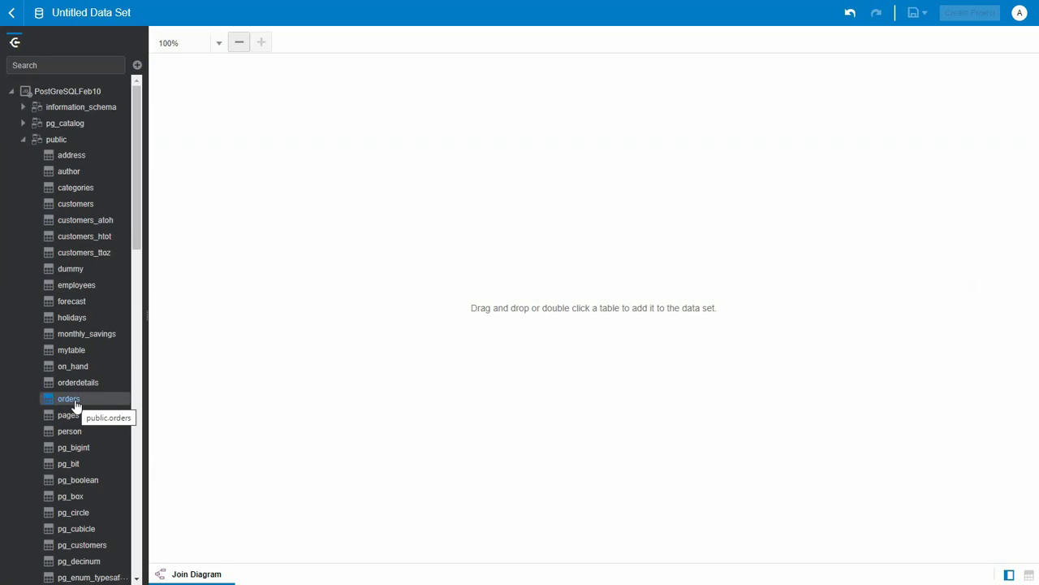
left_click_drag(75, 404, 378, 198)
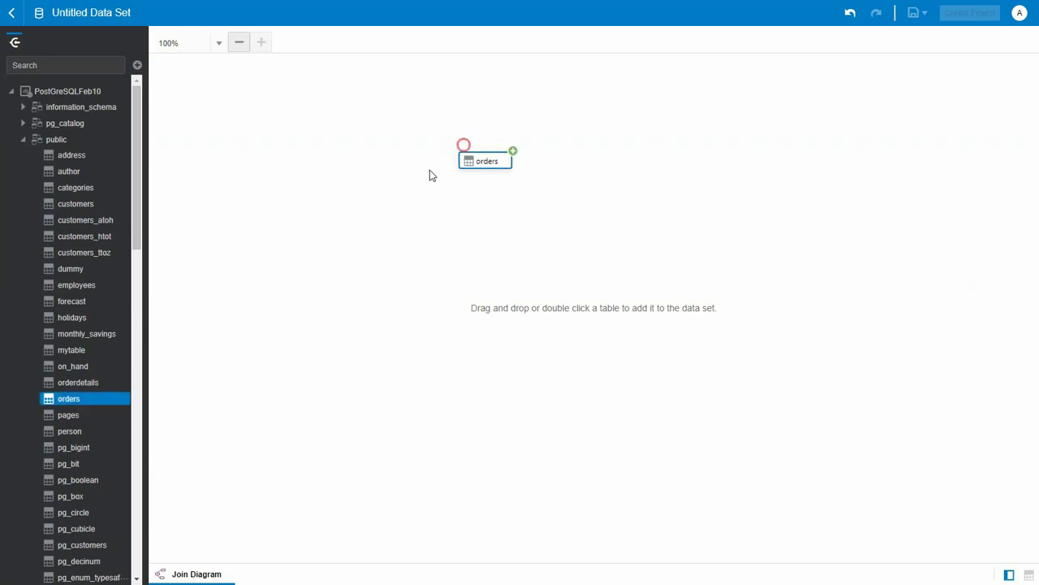
left_click_drag(83, 380, 393, 111)
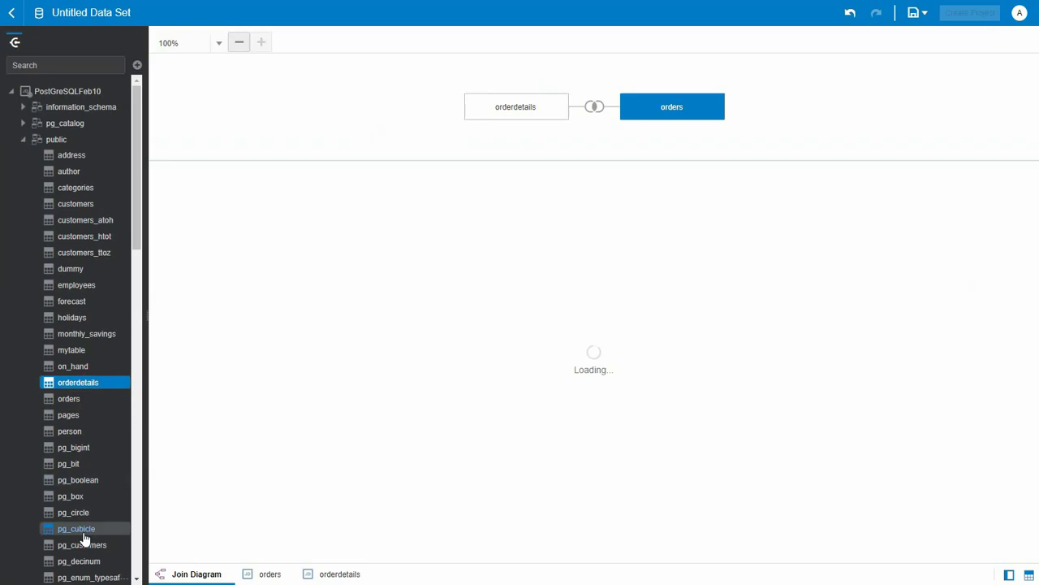
- Join the products, categories and customers tables into the diagram
scroll(76, 552, "down", 6)
left_click_drag(81, 468, 796, 132)
scroll(83, 154, "up", 10)
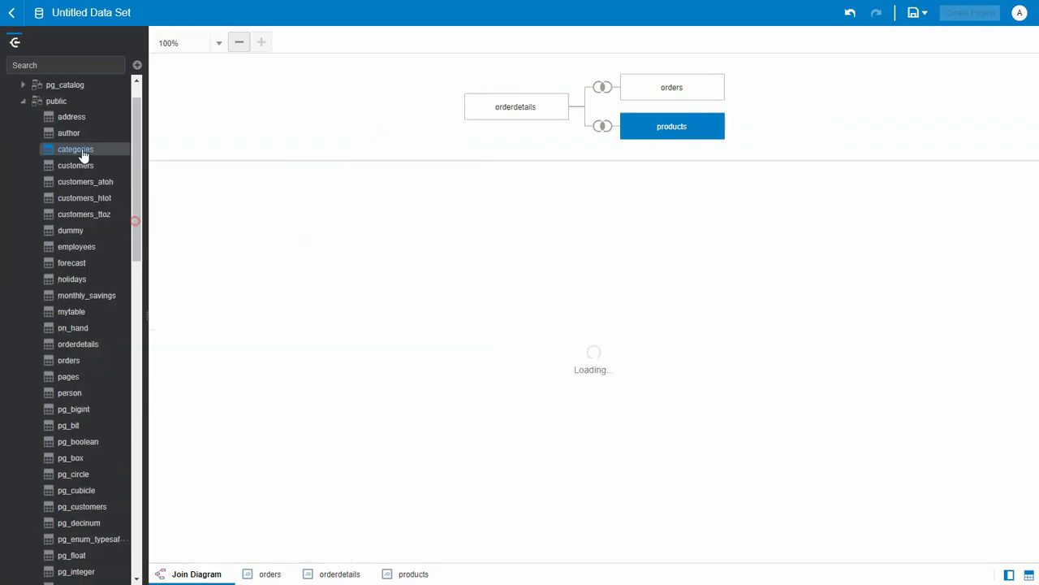
left_click_drag(84, 155, 770, 135)
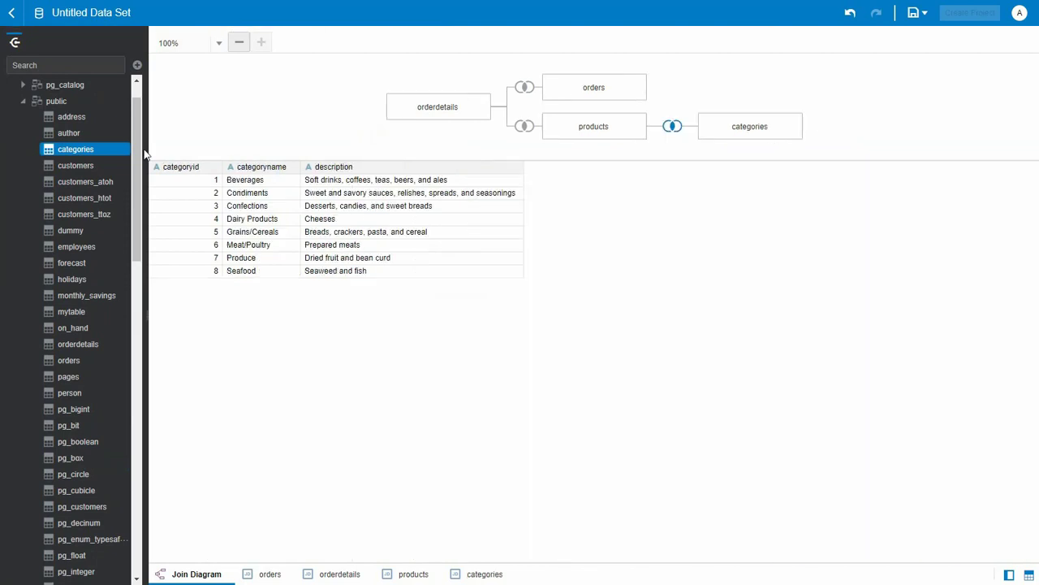
scroll(80, 148, "down", 2)
left_click_drag(74, 126, 654, 77)
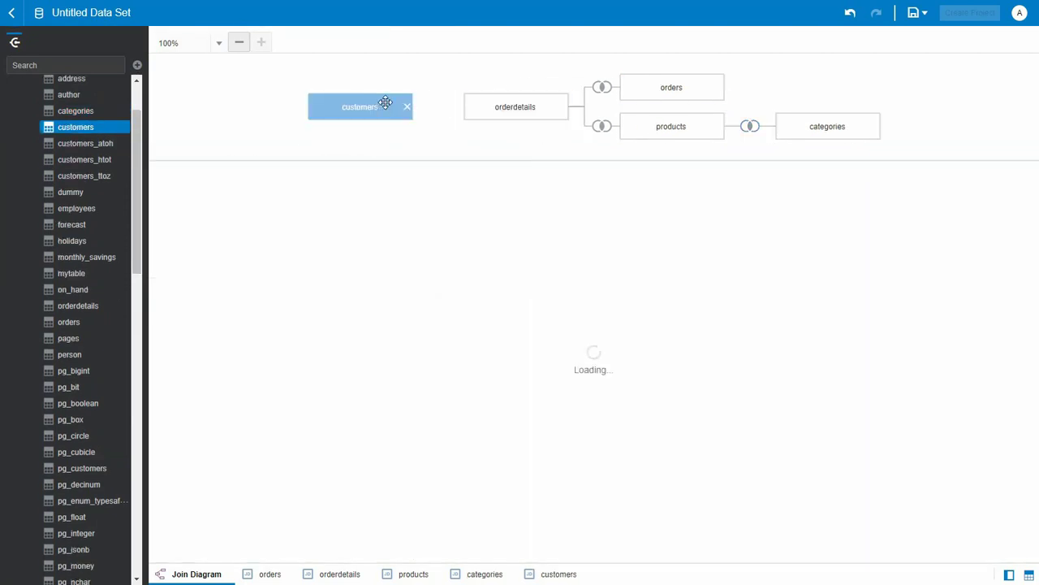
left_click_drag(386, 103, 747, 89)
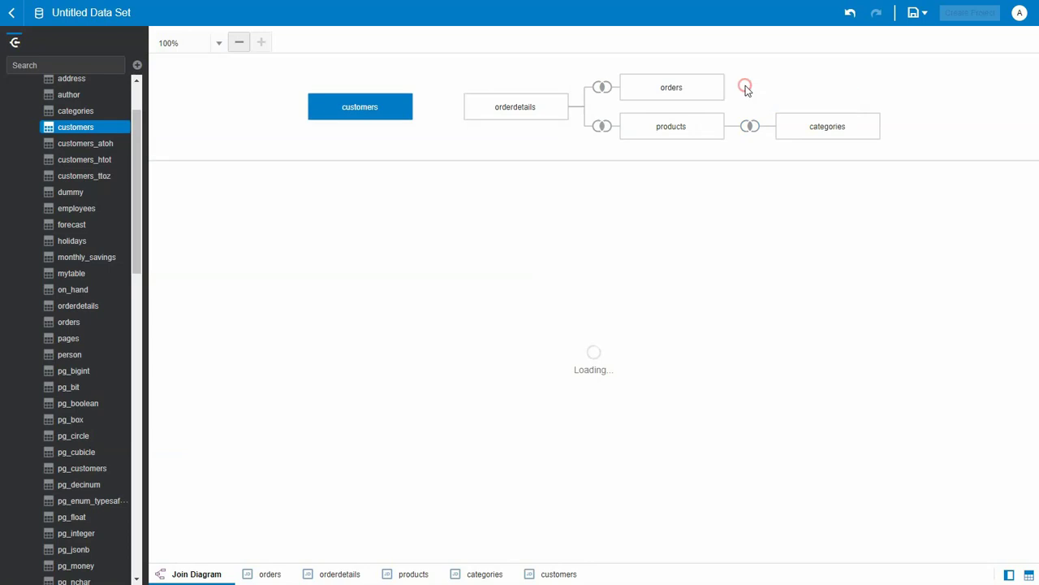
left_click(839, 95)
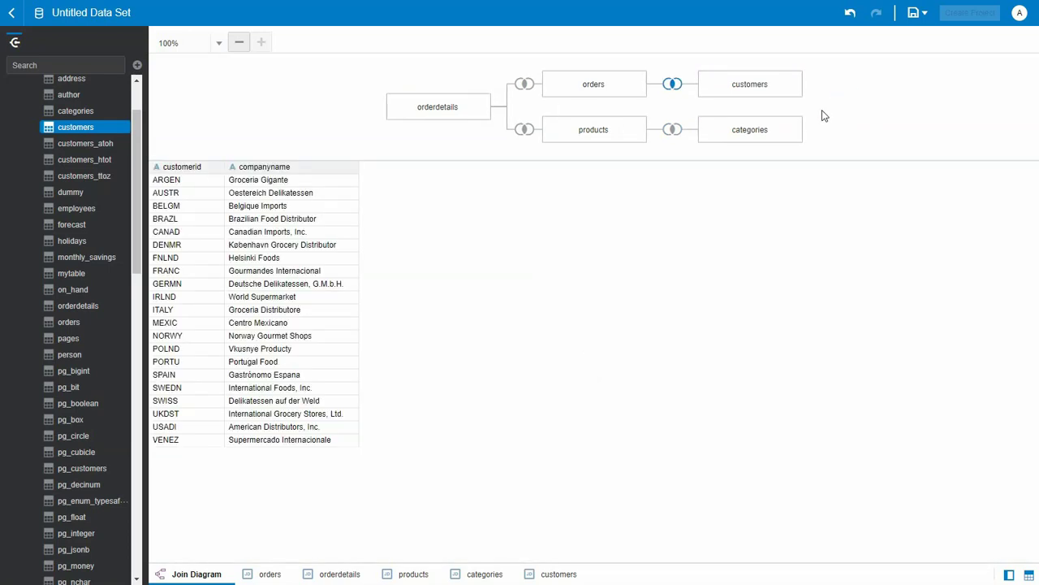
- Make quantity, unitsinstock and unitsonorder measure columns
left_click(427, 108)
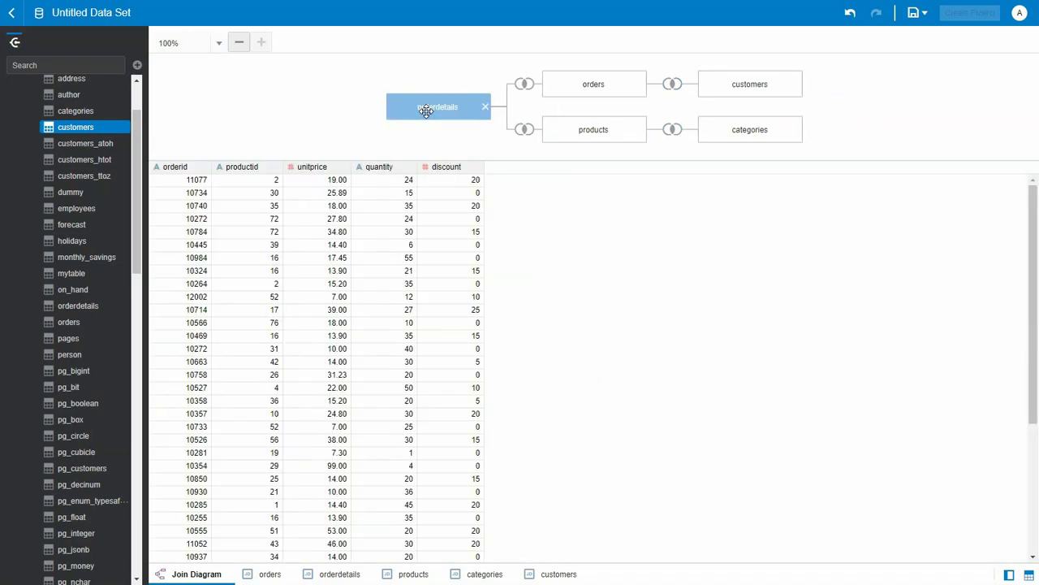
left_click(360, 169)
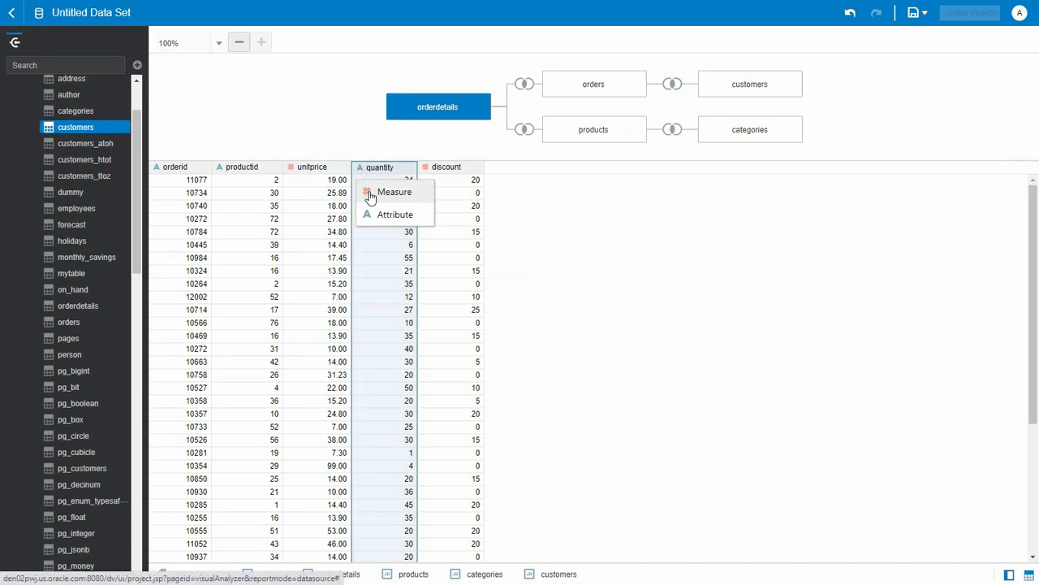
left_click(370, 196)
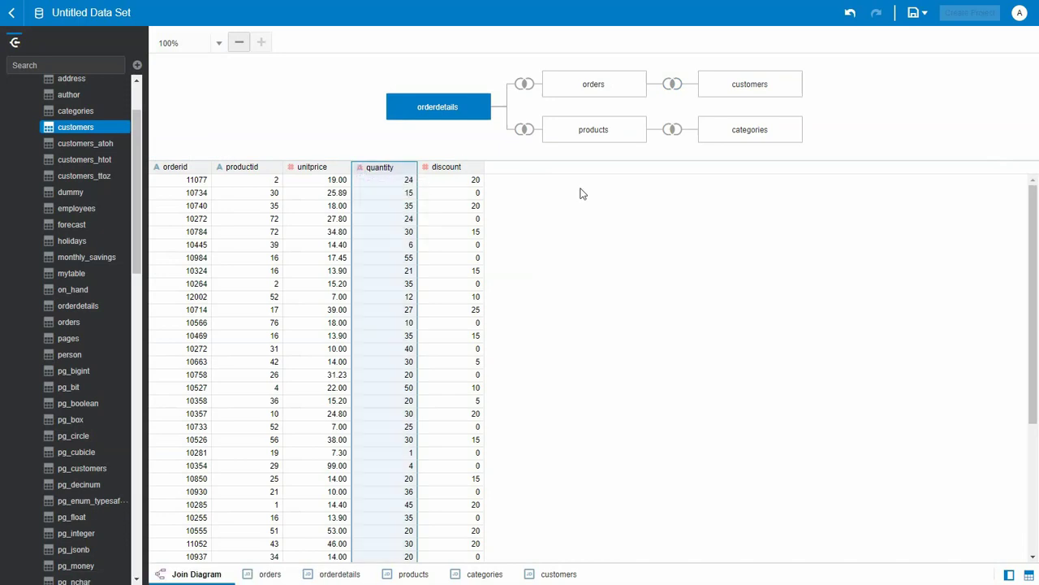
left_click(609, 134)
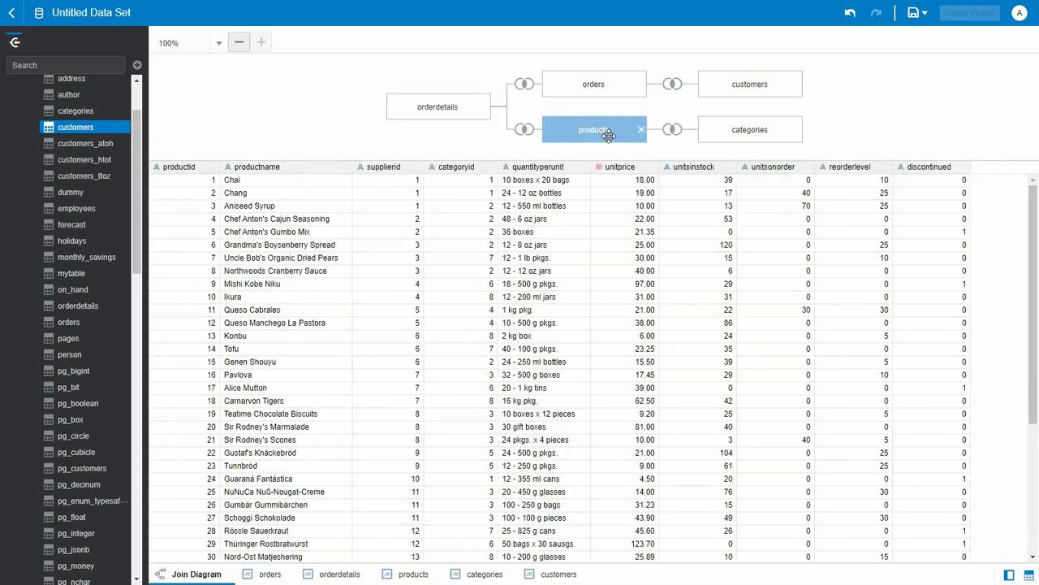
left_click(667, 167)
left_click(677, 194)
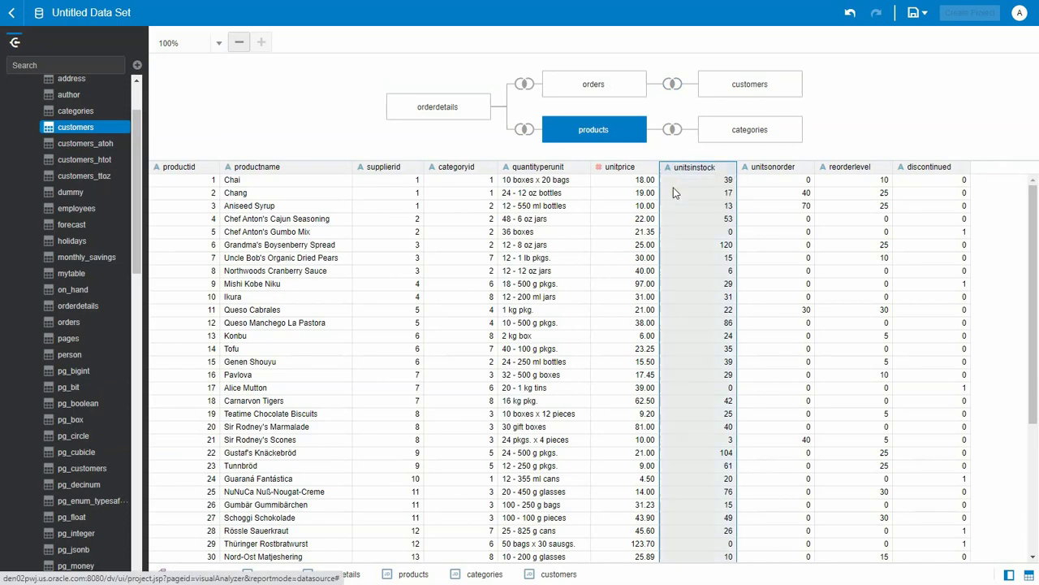
left_click(746, 168)
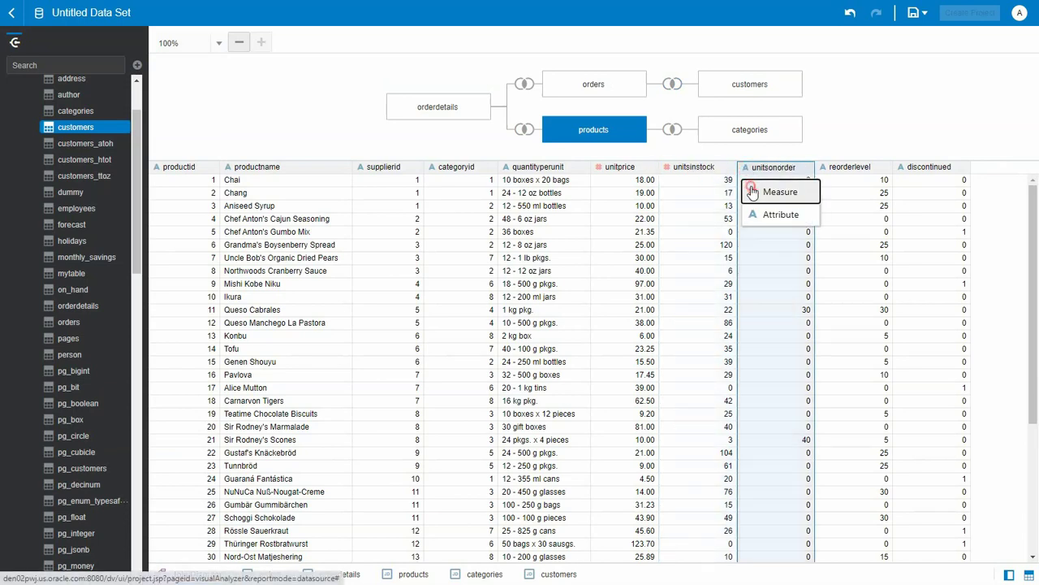
left_click(755, 187)
left_click(763, 130)
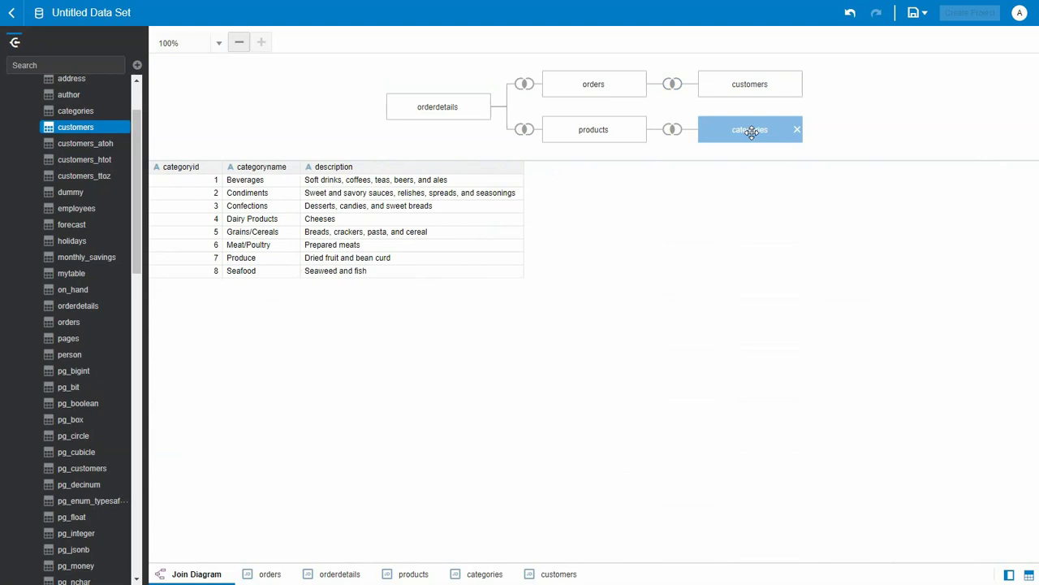
left_click(599, 131)
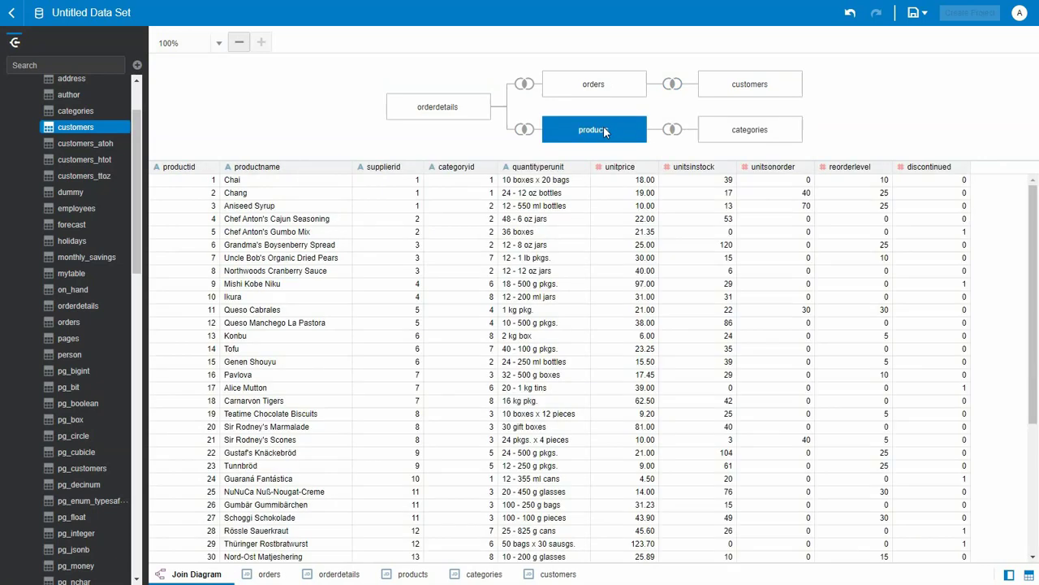
- Save the data set as ProductOrdersNew
left_click(924, 13)
left_click(955, 49)
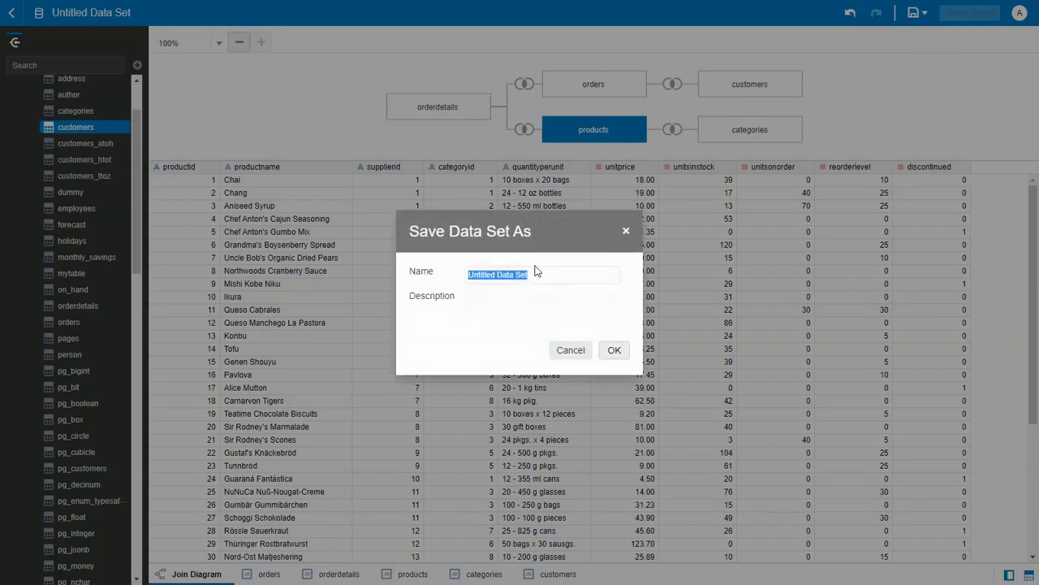
type("ProductOrdersNew")
left_click(614, 350)
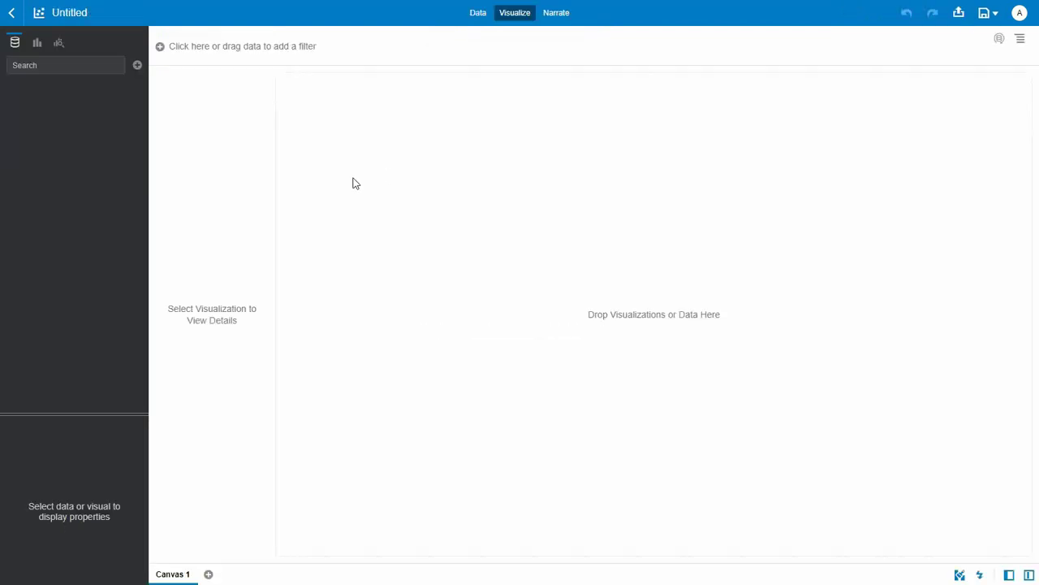
- Browse the orders and orderdetails fields, leaving the categories and customers fields expanded
left_click(23, 105)
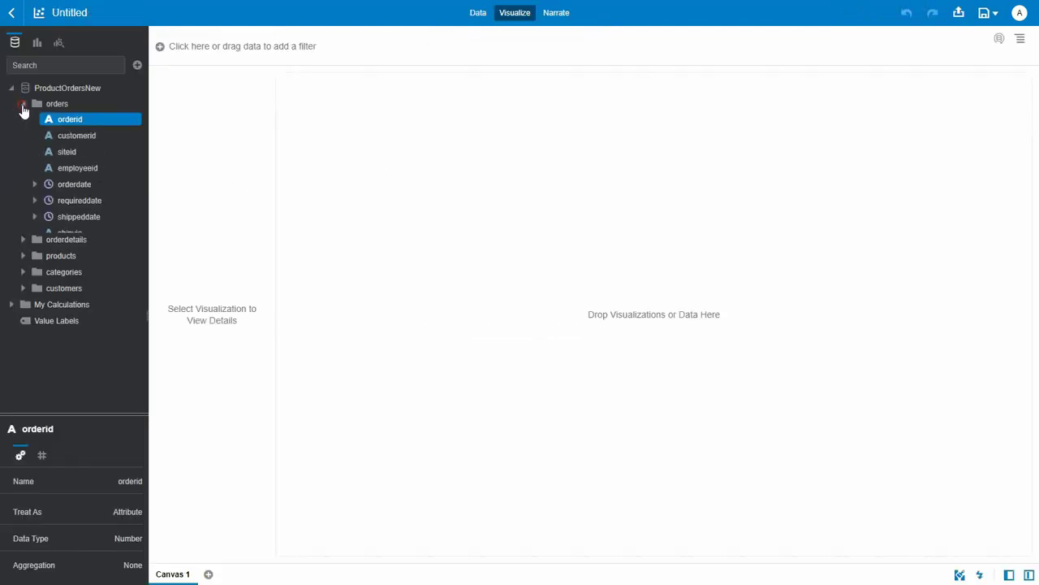
left_click(22, 105)
left_click(23, 120)
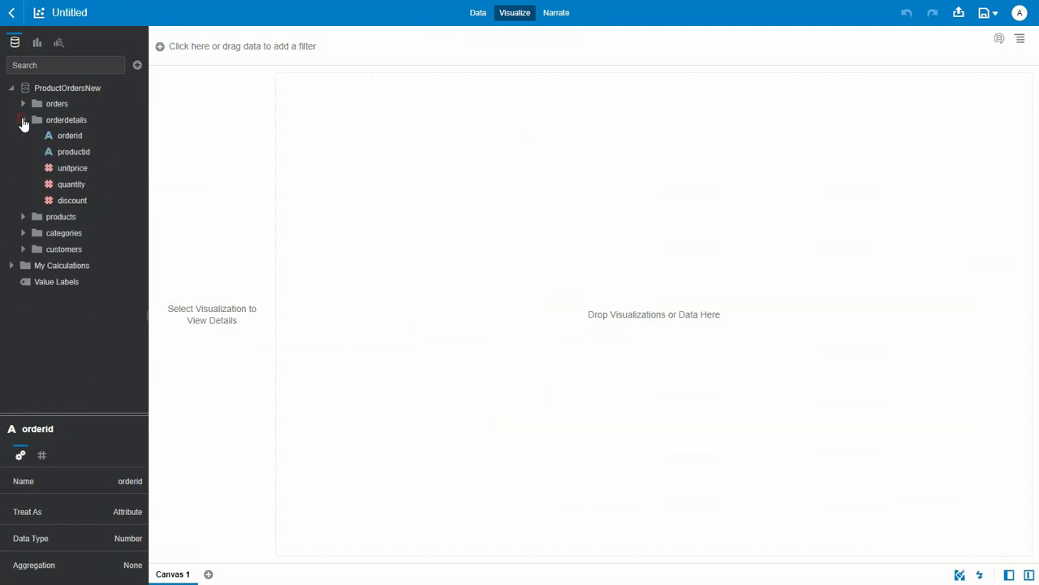
left_click(22, 120)
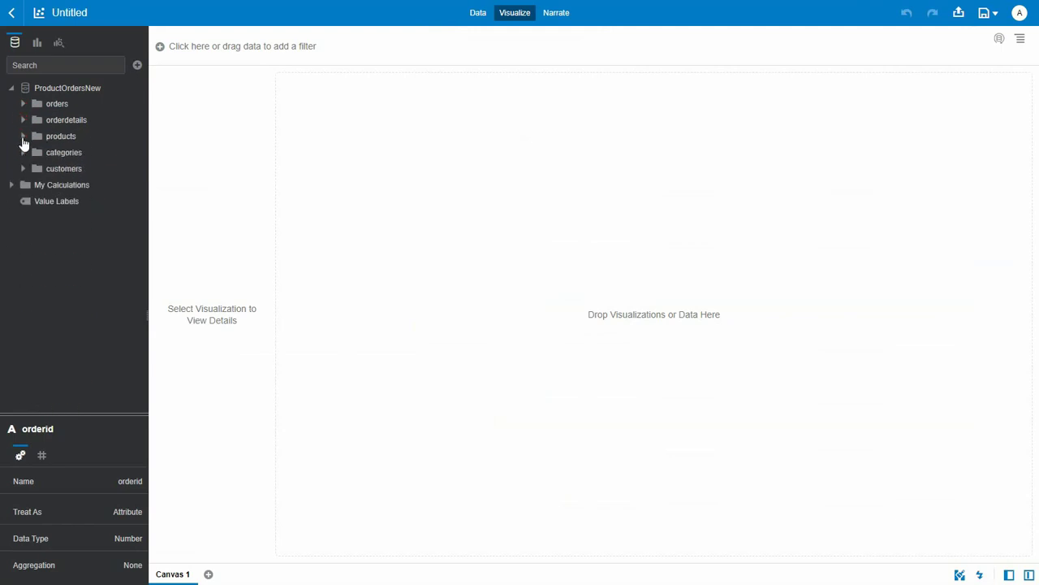
left_click(22, 154)
left_click(23, 165)
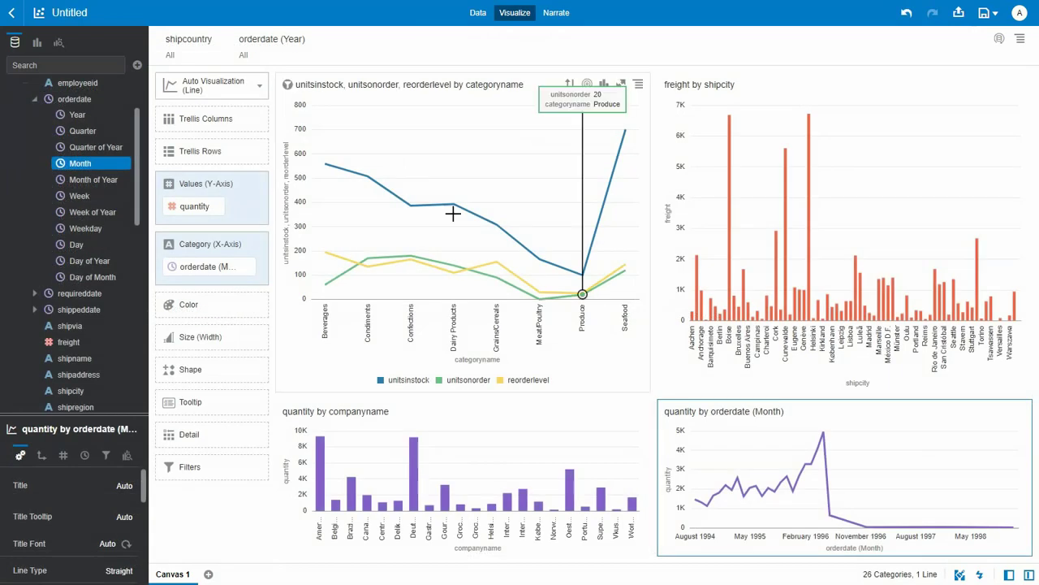
- Set the orderdate (Year) canvas filter to 1995
left_click(282, 47)
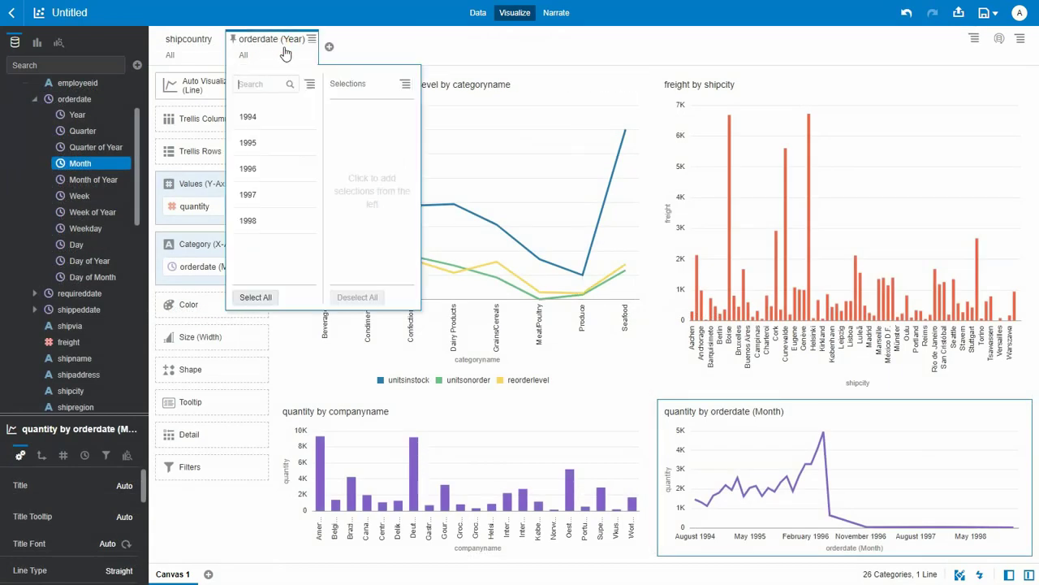
left_click(249, 143)
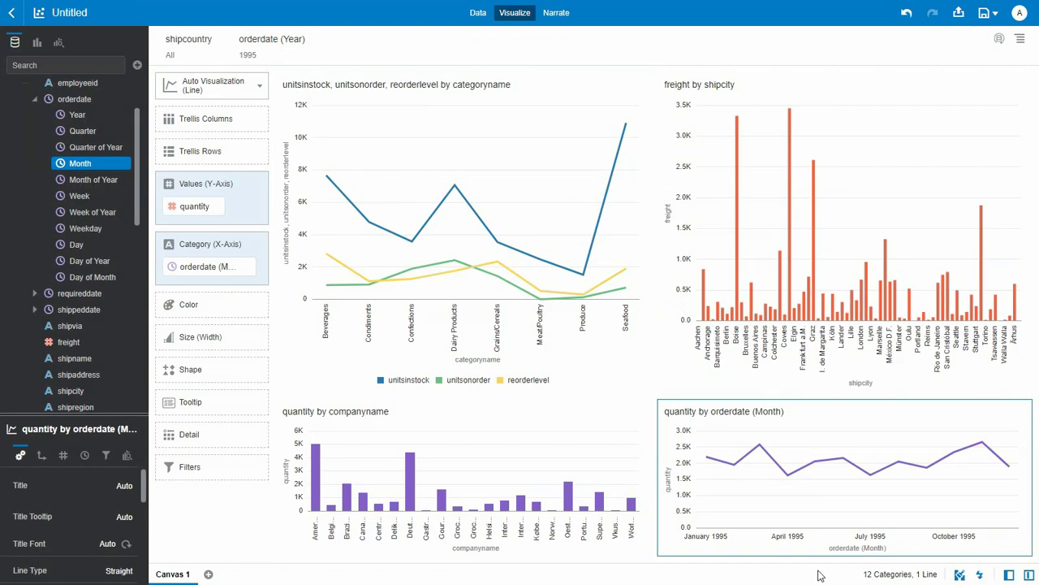